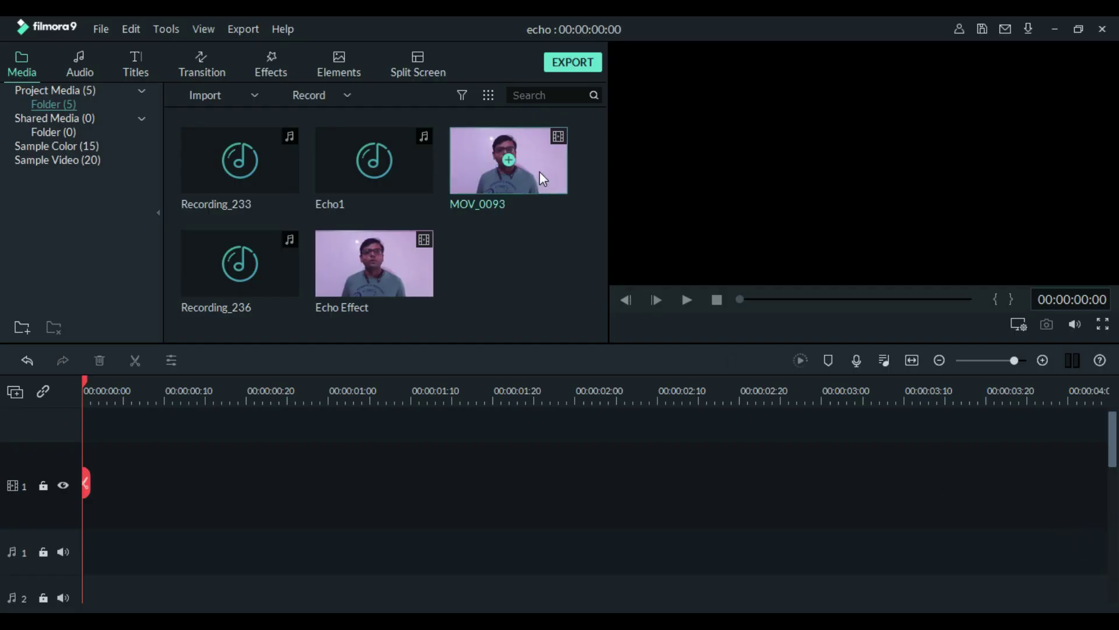
Place MOV_0093 on video track 1, zoom the timeline to fit, and play it.
drag(540, 171, 67, 473)
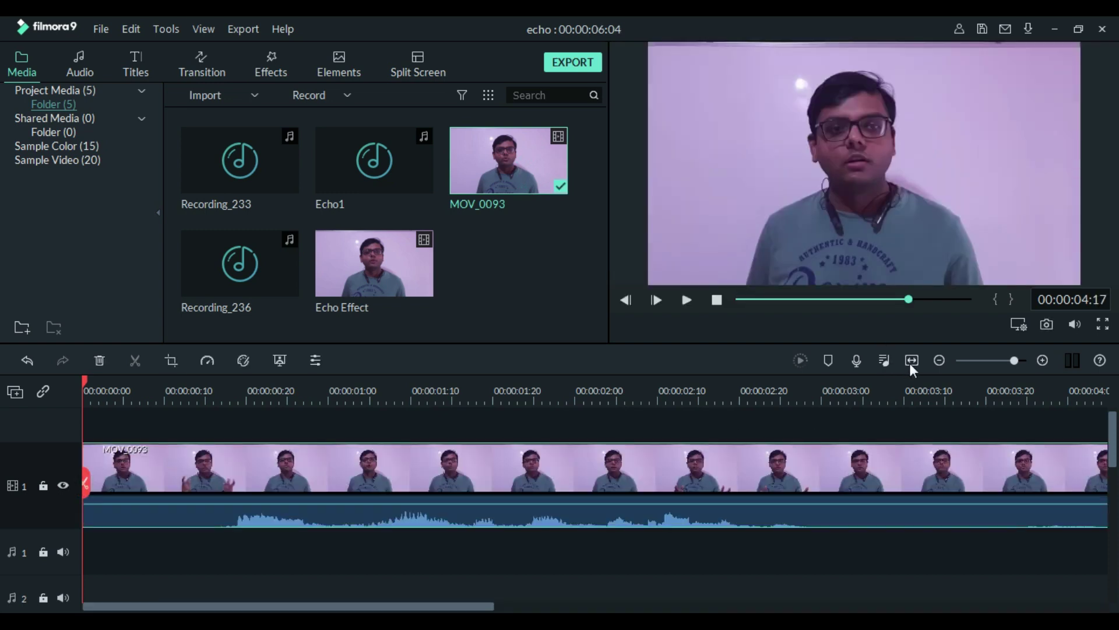
click(911, 361)
key(space)
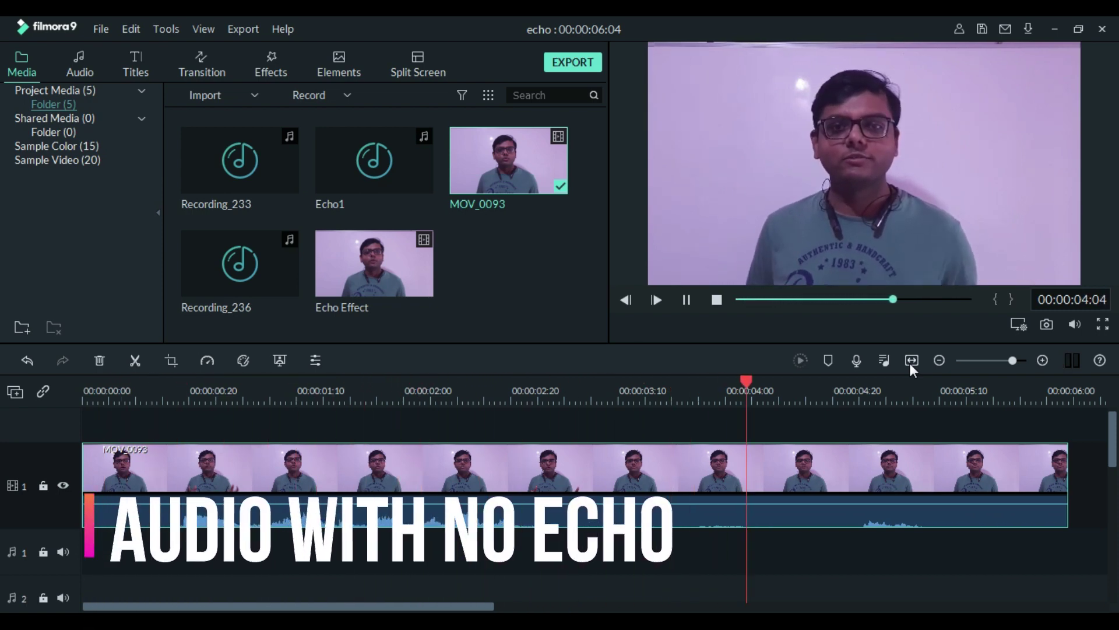
key(space)
Raise the clip's audio volume and replay it from about 1:17 to 3:22.
drag(535, 502, 537, 496)
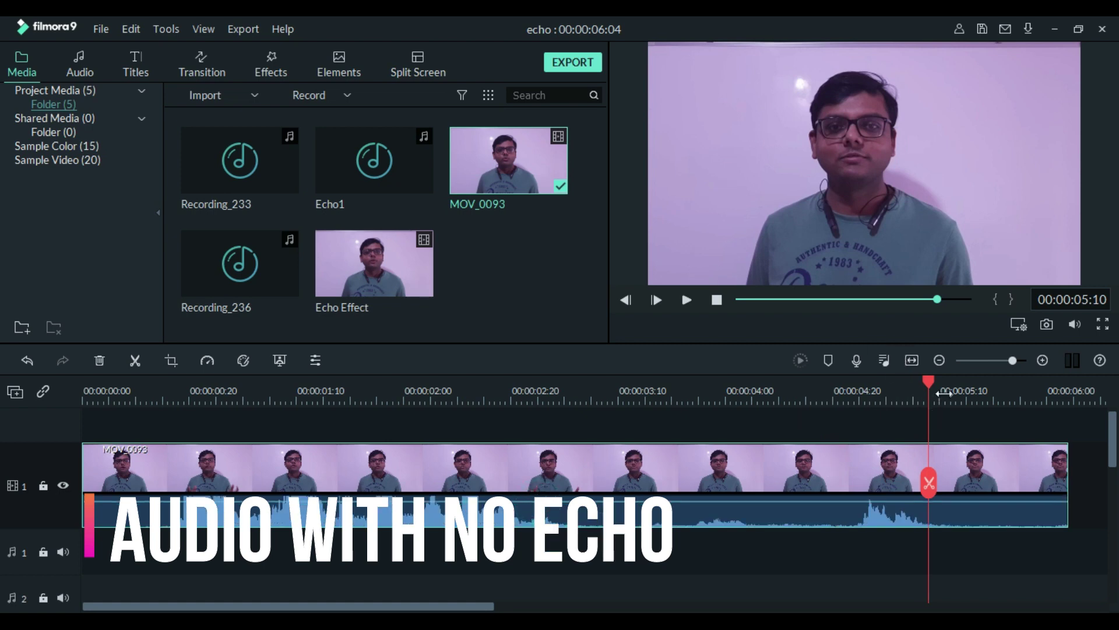
click(339, 386)
key(space)
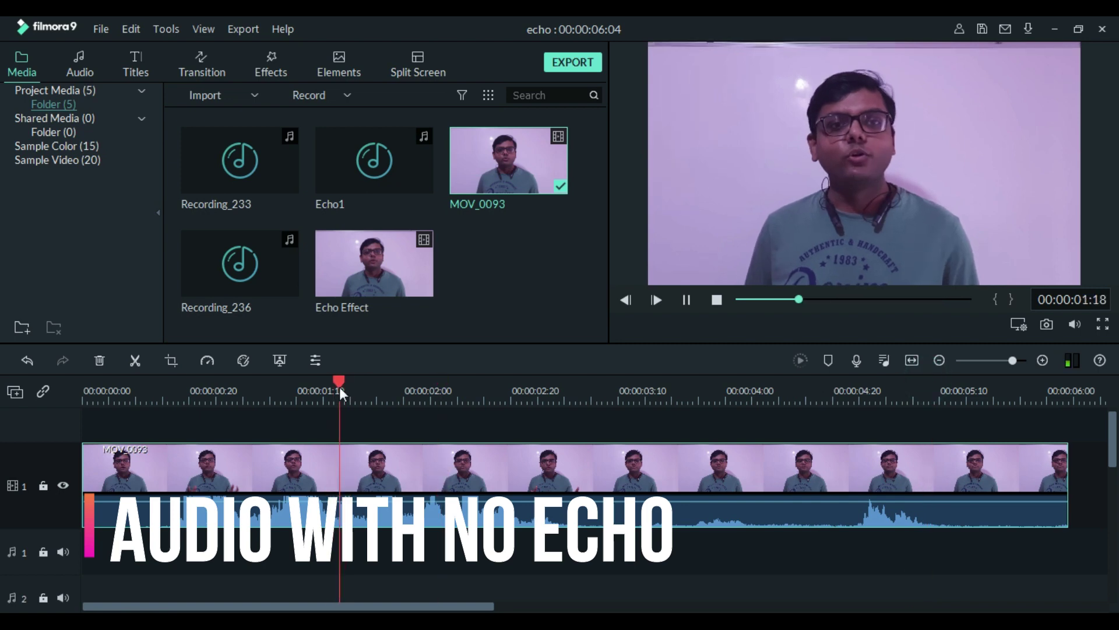
key(space)
Detach MOV_0093's audio onto audio track 1 and select the green audio clip.
right_click(488, 510)
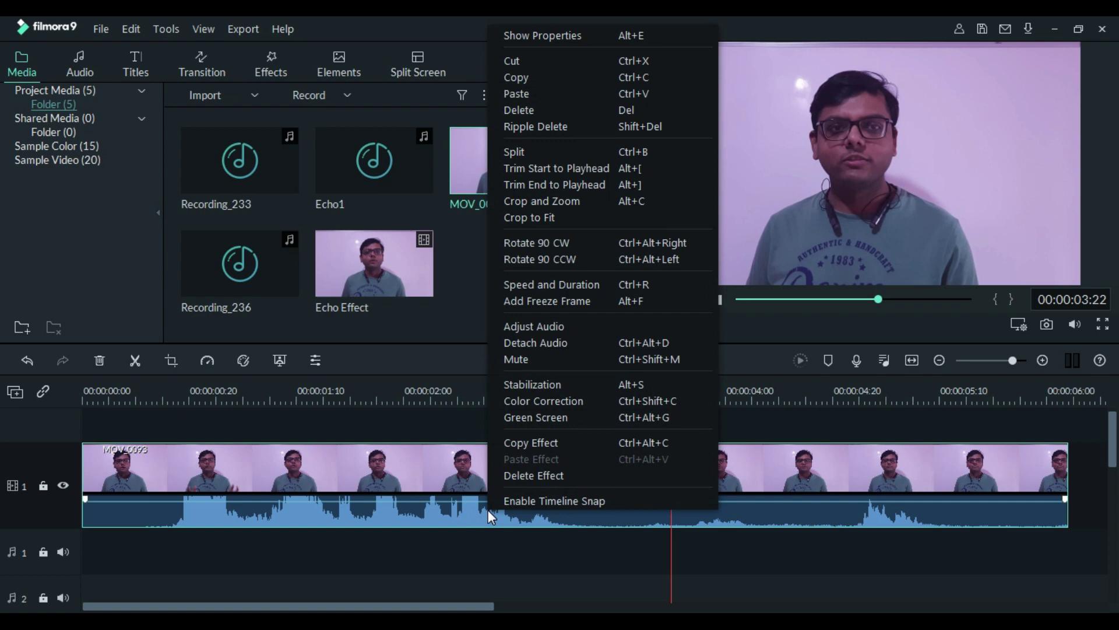
click(547, 340)
drag(1113, 438, 1115, 473)
click(807, 455)
click(15, 396)
Add a second audio track and split the detached audio at the phrase's start and end.
click(40, 417)
drag(671, 382, 493, 369)
key(space)
drag(574, 382, 523, 386)
click(522, 483)
key(space)
click(667, 483)
Delete the audio after the phrase and copy the clipped phrase.
key(Delete)
click(621, 441)
right_click(620, 440)
click(686, 239)
Paste three copies of the phrase in a row on audio track 1.
click(554, 504)
drag(664, 383, 527, 396)
right_click(539, 509)
click(586, 287)
key(ctrl+v)
key(ctrl+v)
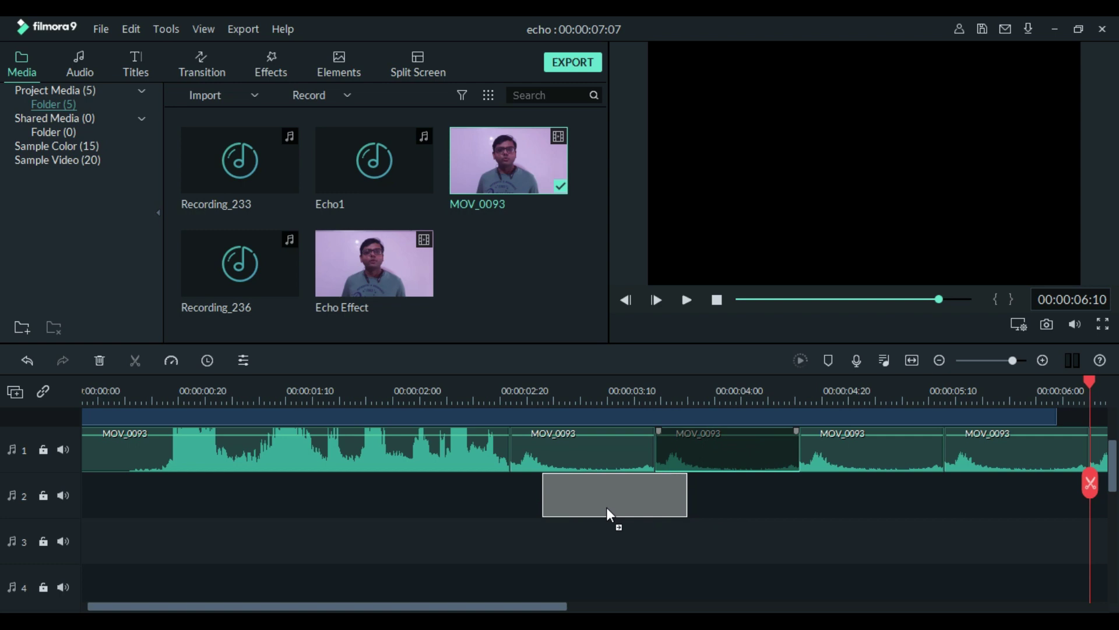